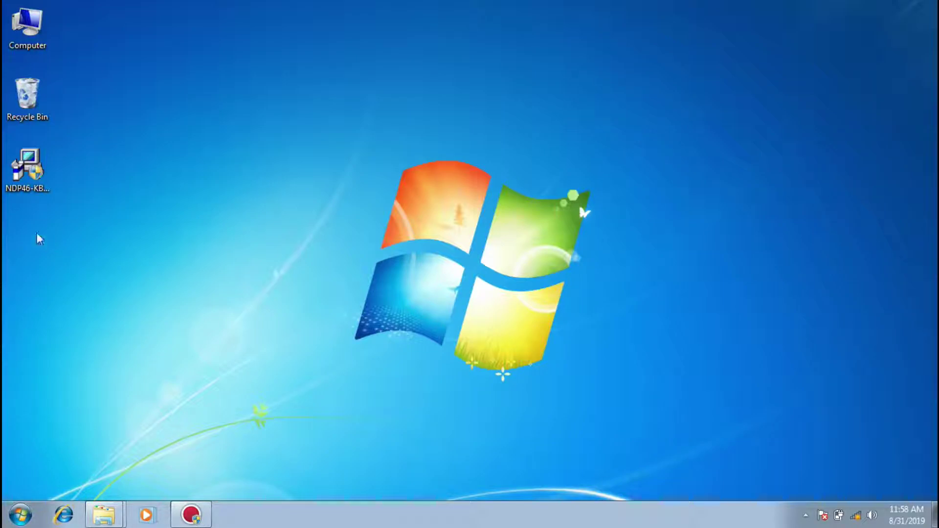
Try to install .NET Framework 4.6 from the NDP46-KB3045557 installer on the desktop, allowing it to make changes, and close setup.
{"action": "double_click", "coordinate": [29, 169]}
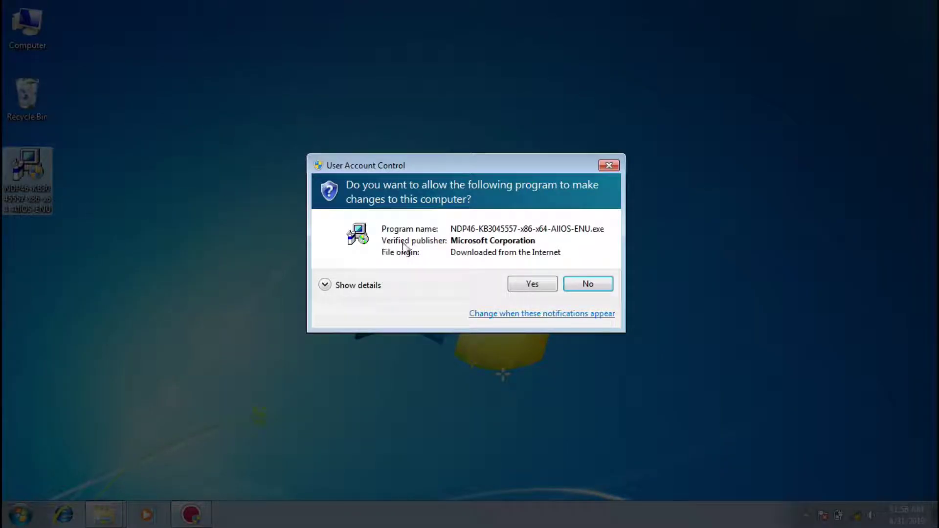
{"action": "left_click", "coordinate": [522, 285]}
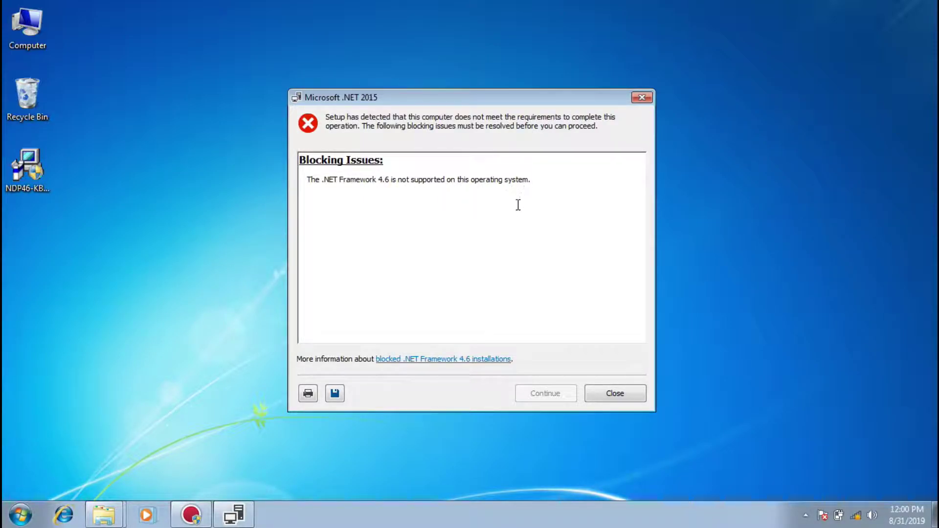
{"action": "left_click", "coordinate": [615, 394]}
Open Windows Update from the computer's system properties and try to install the new Windows Update software, retrying the update check.
{"action": "left_click", "coordinate": [27, 26]}
{"action": "right_click", "coordinate": [27, 26]}
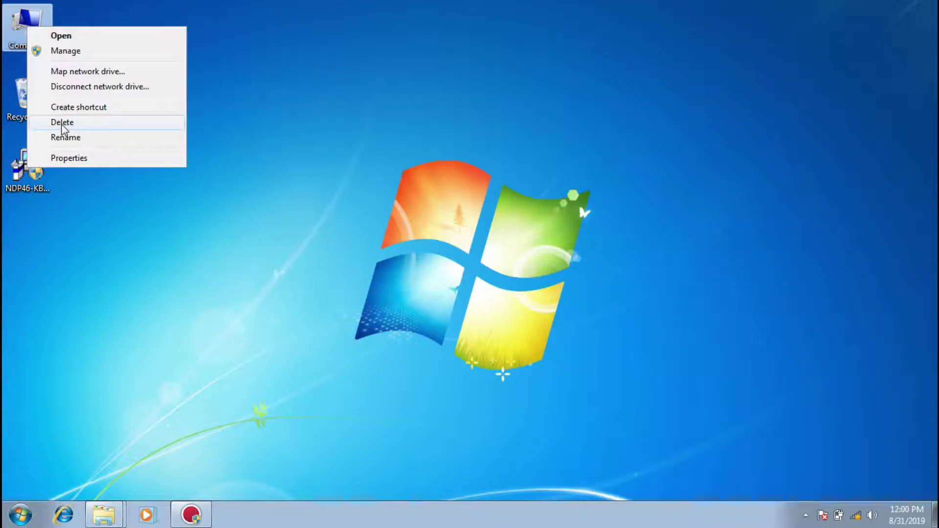
{"action": "left_click", "coordinate": [68, 159]}
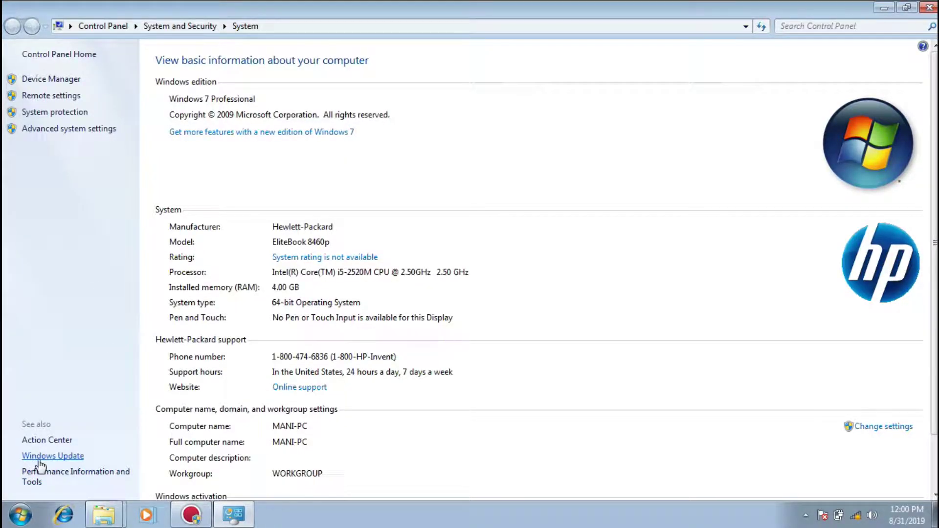
{"action": "left_click", "coordinate": [53, 457]}
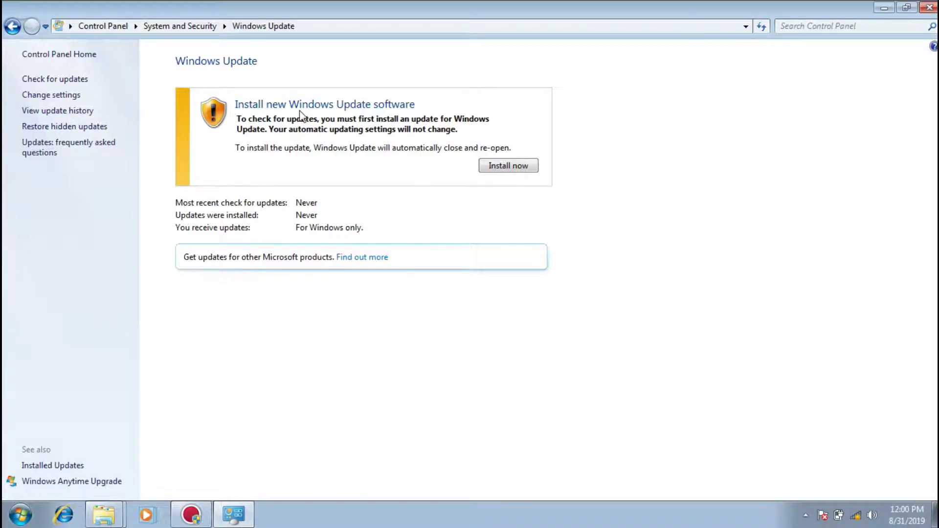
{"action": "left_click", "coordinate": [498, 165]}
{"action": "left_click", "coordinate": [484, 147]}
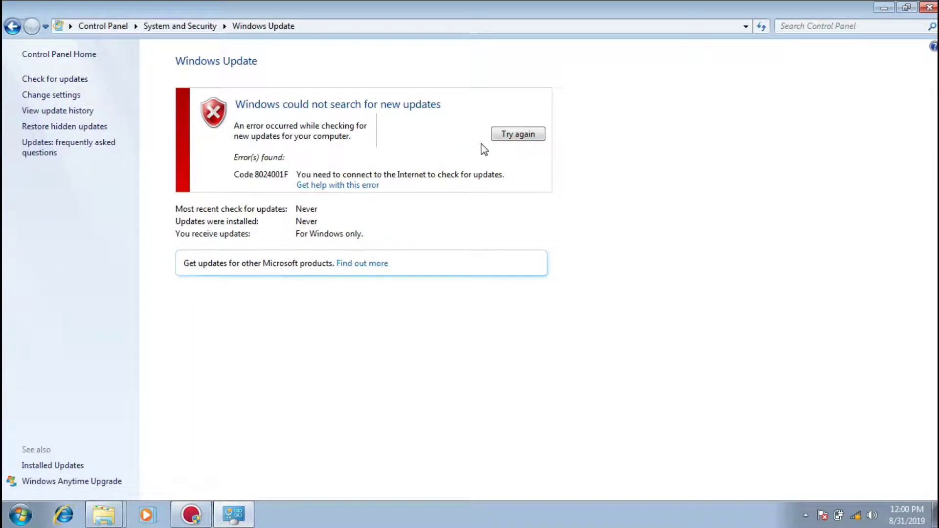
{"action": "left_click", "coordinate": [521, 136]}
Set important updates to "Install updates automatically (recommended)" in the Windows Update settings and save.
{"action": "left_click", "coordinate": [72, 98]}
{"action": "left_click", "coordinate": [335, 157]}
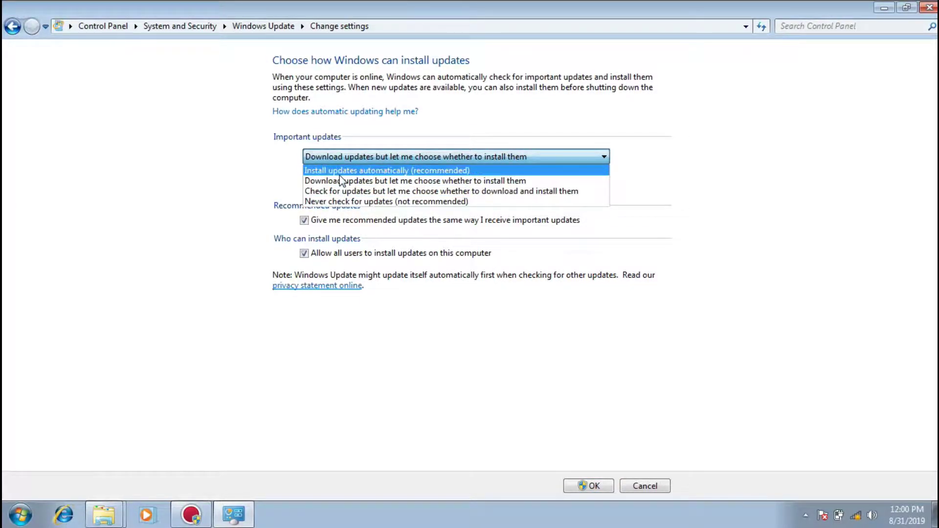
{"action": "left_click", "coordinate": [341, 172]}
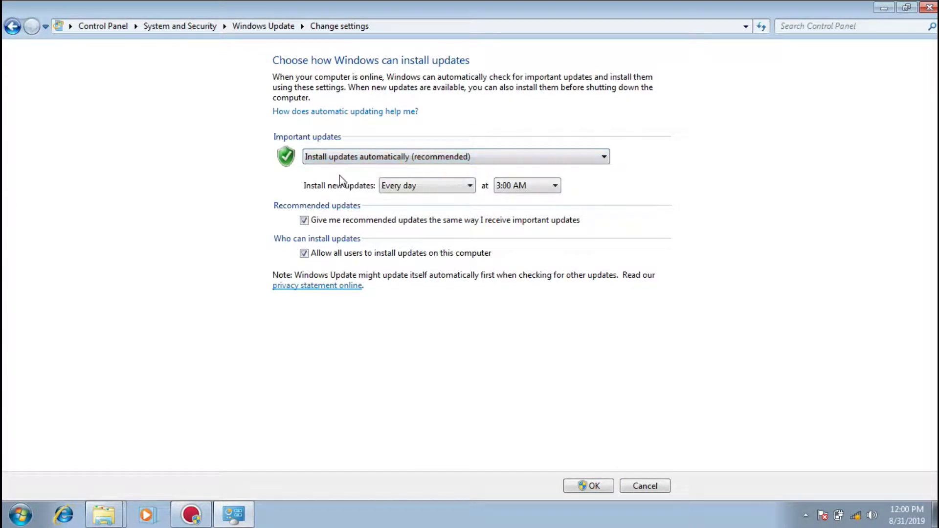
{"action": "left_click", "coordinate": [589, 484]}
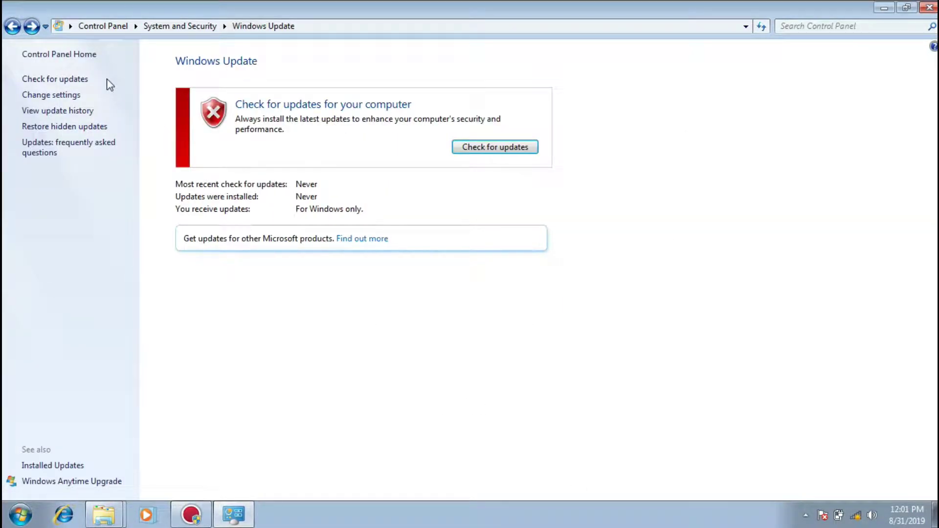
Review the Windows Update and Network firewall message options in the Action Center settings and accept them.
{"action": "left_click", "coordinate": [11, 27]}
{"action": "left_click", "coordinate": [61, 443]}
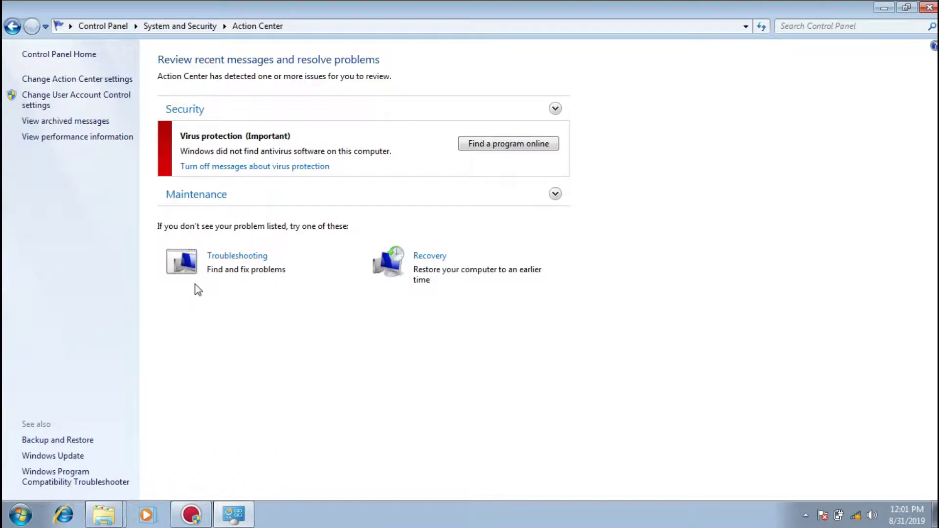
{"action": "left_click", "coordinate": [106, 80]}
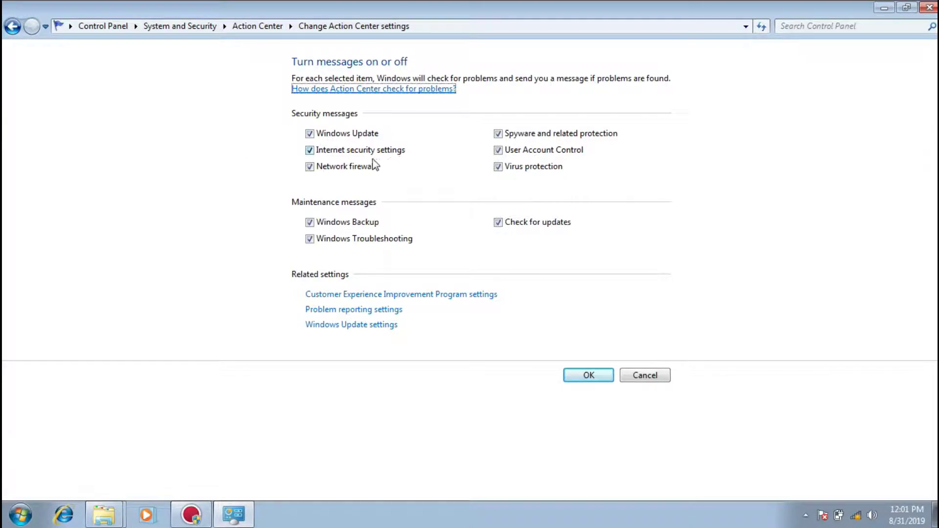
{"action": "left_click", "coordinate": [311, 135]}
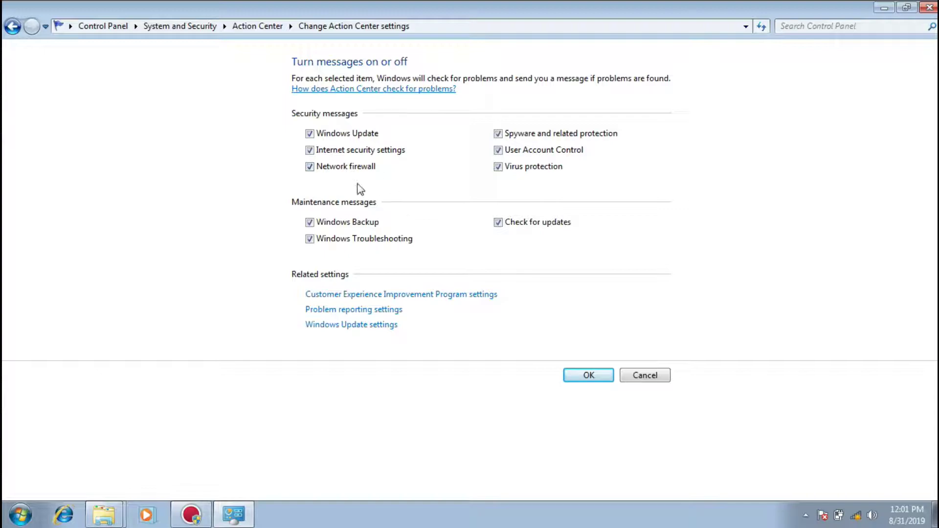
{"action": "left_click", "coordinate": [311, 167]}
{"action": "left_click", "coordinate": [587, 375]}
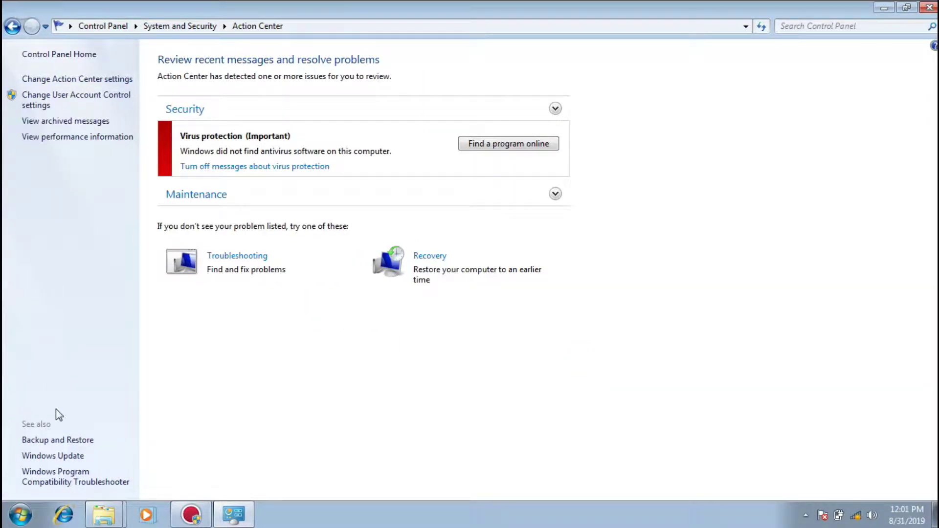
Return to Windows Update, connect the computer to the MPR COMPUTER wireless network, and retry the update check.
{"action": "left_click", "coordinate": [57, 455]}
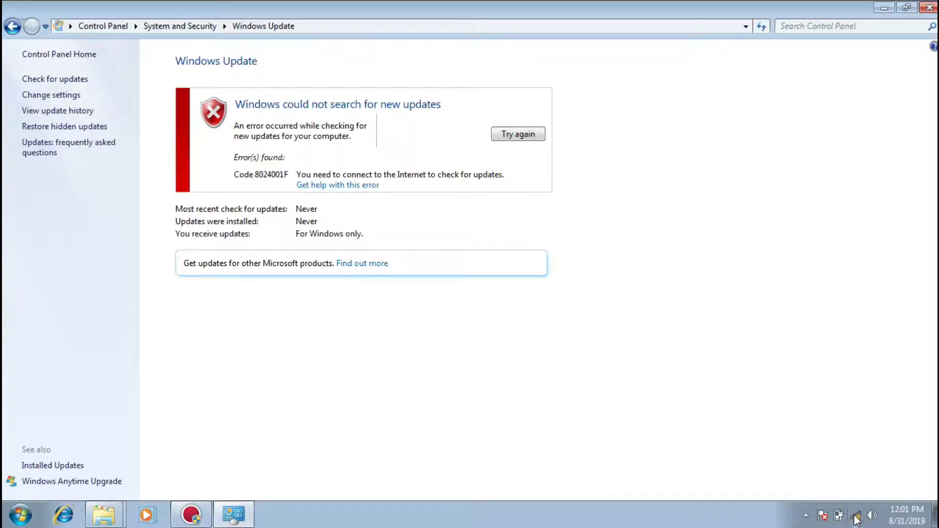
{"action": "left_click", "coordinate": [857, 517]}
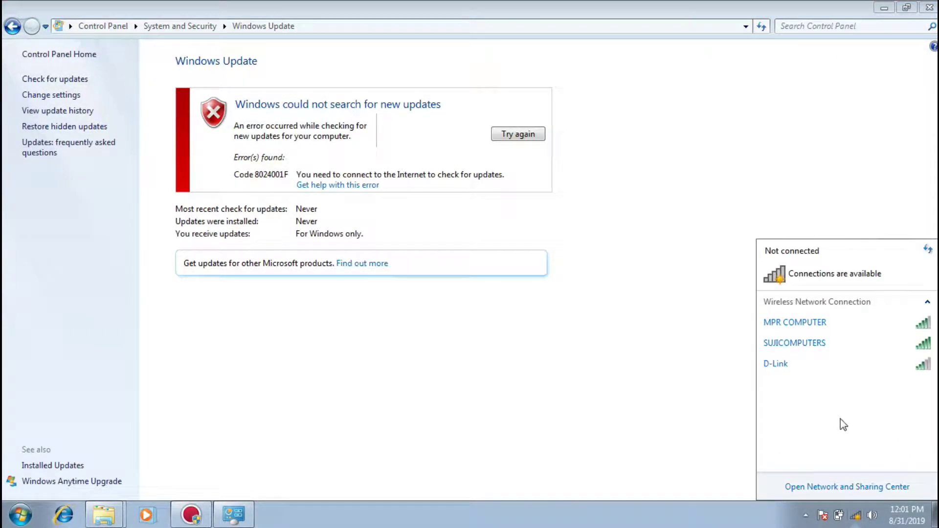
{"action": "left_click", "coordinate": [822, 322]}
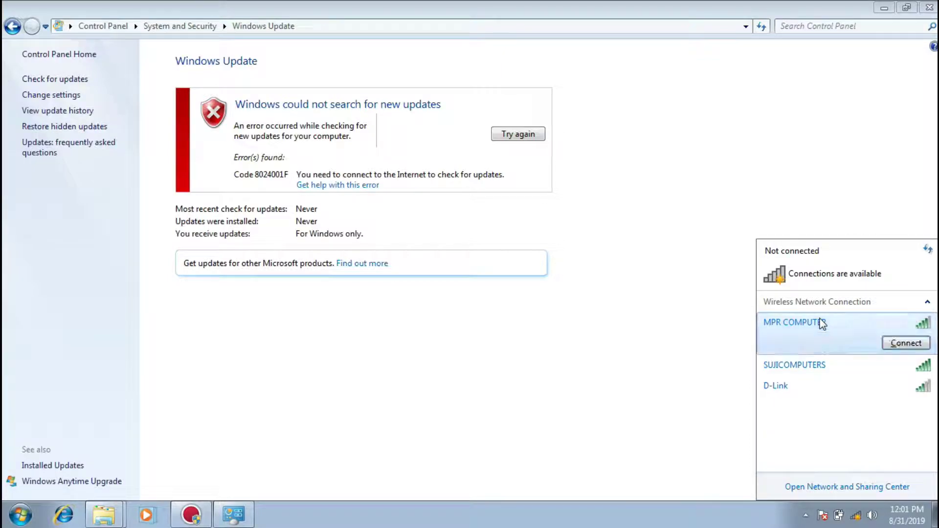
{"action": "left_click", "coordinate": [897, 344]}
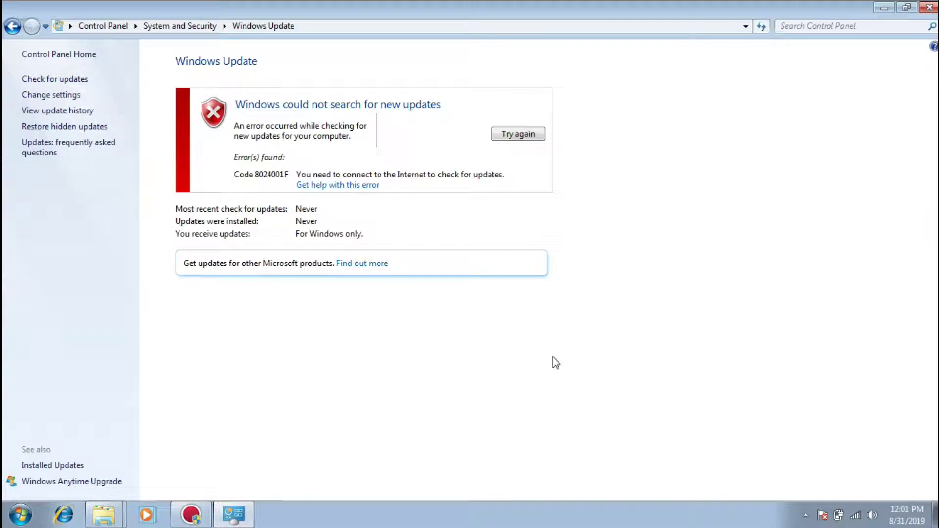
{"action": "left_click", "coordinate": [511, 137]}
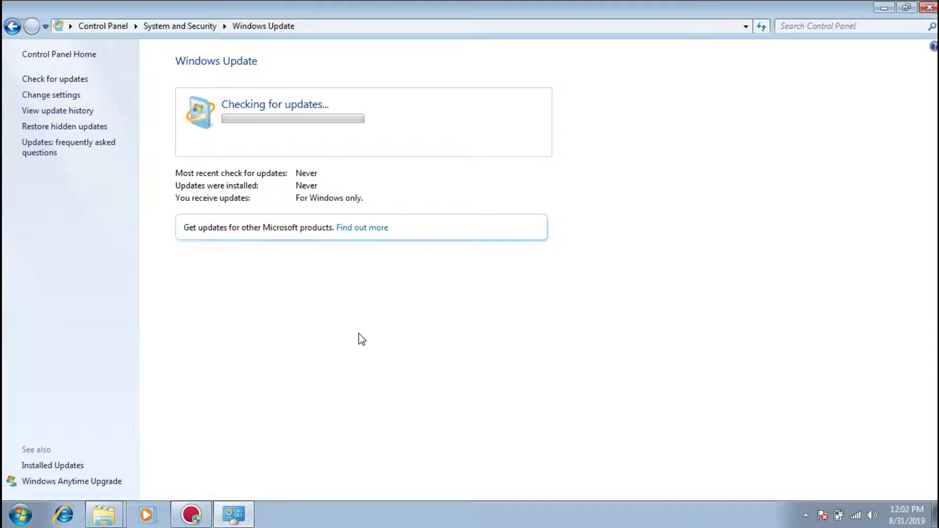
Close Windows Update, reopen it from the computer's system properties, and try checking for updates again.
{"action": "key", "text": "alt+F4"}
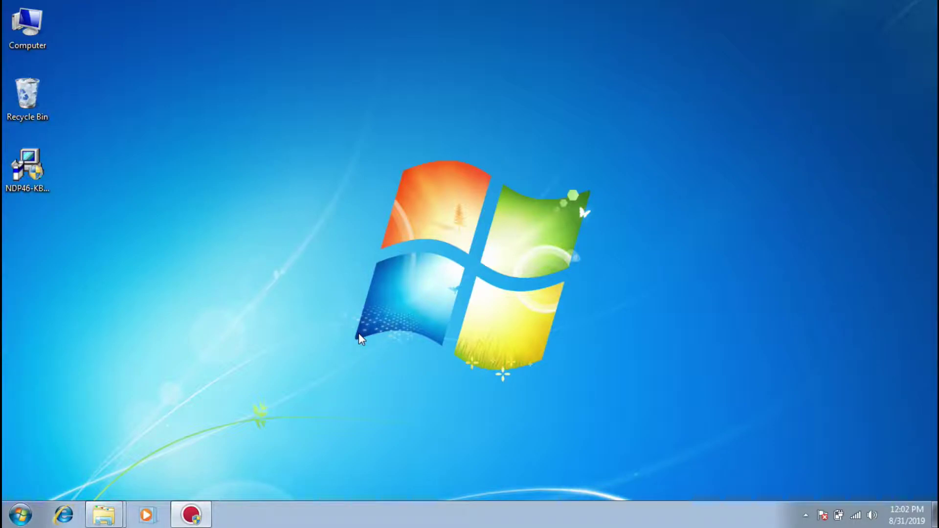
{"action": "right_click", "coordinate": [14, 17]}
{"action": "left_click", "coordinate": [54, 147]}
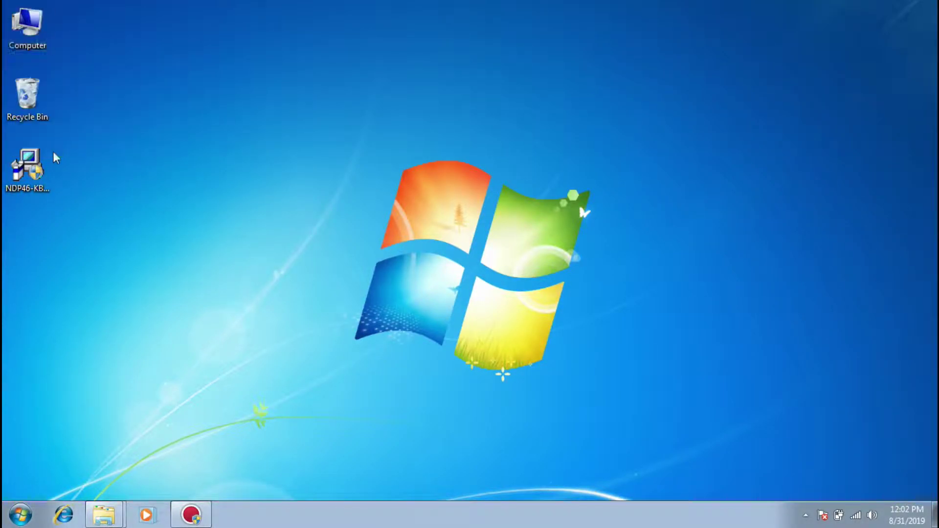
{"action": "left_click", "coordinate": [71, 455]}
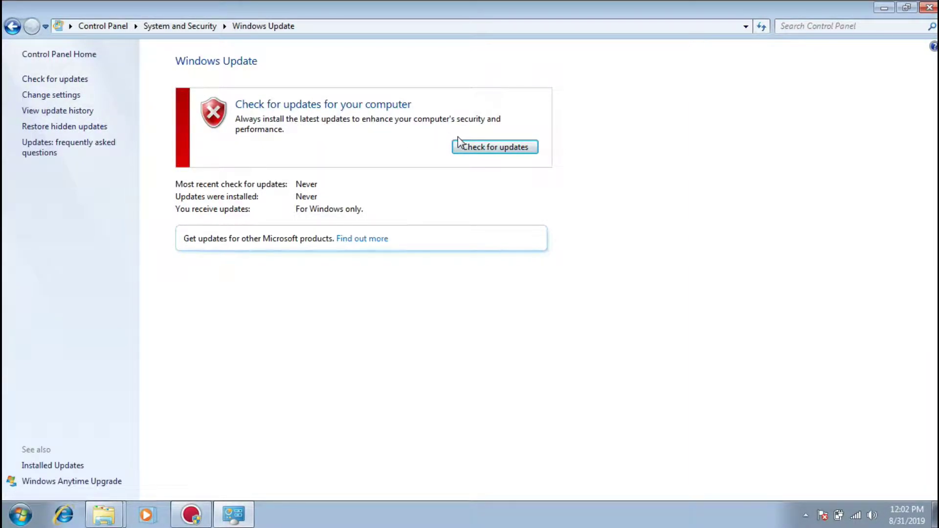
{"action": "left_click", "coordinate": [484, 148]}
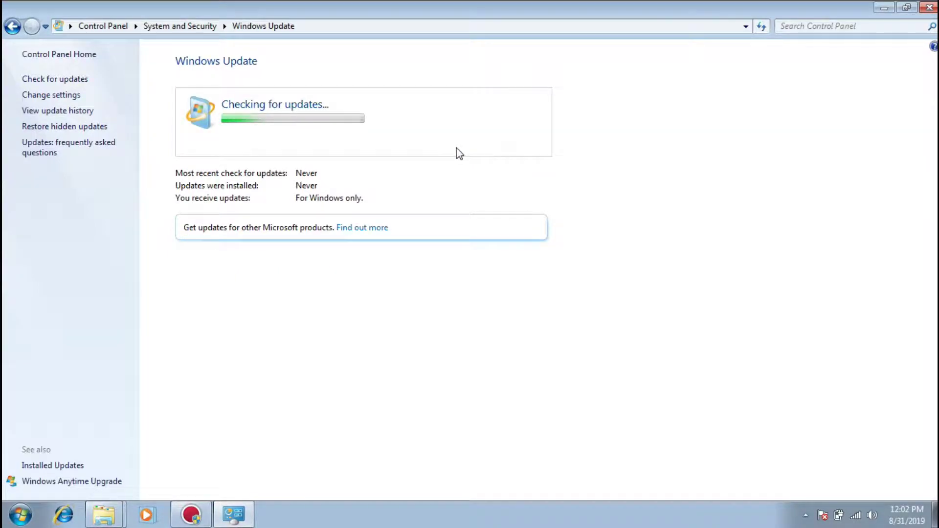
{"action": "left_click", "coordinate": [497, 166]}
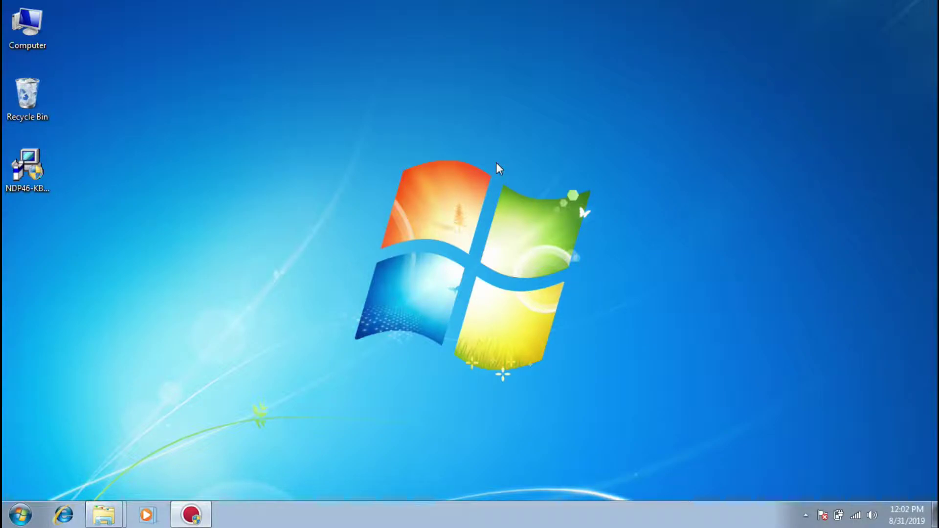
{"action": "left_click", "coordinate": [807, 516]}
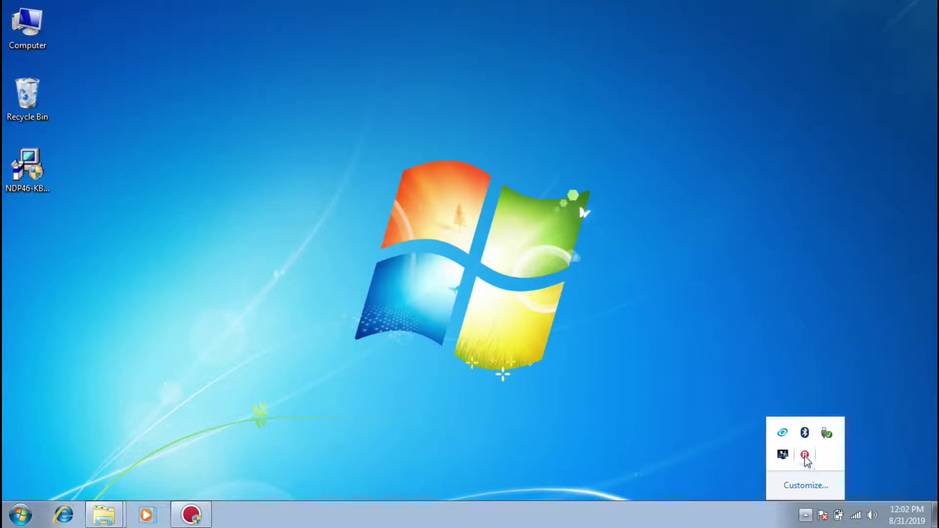
{"action": "left_click", "coordinate": [675, 426]}
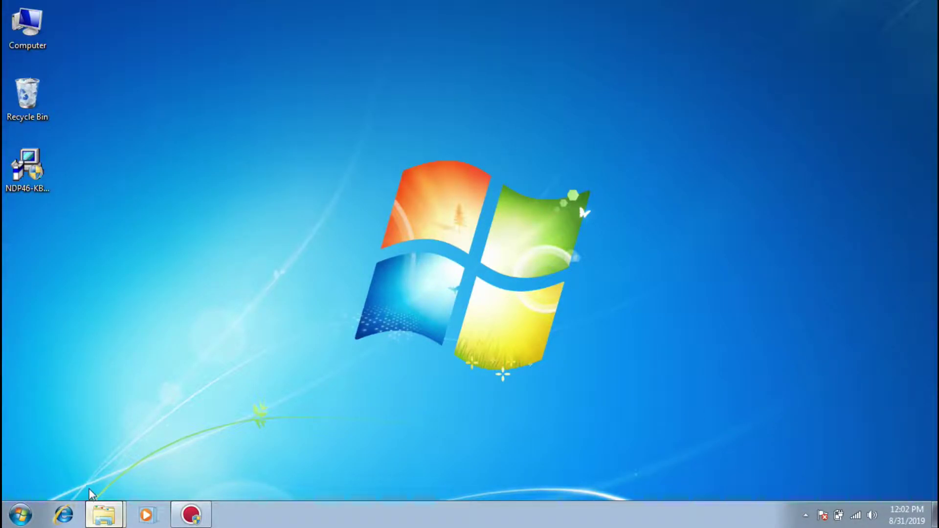
Reopen Windows Update and set important updates to "Check for updates but let me choose whether to download and install them".
{"action": "right_click", "coordinate": [38, 47]}
{"action": "left_click", "coordinate": [87, 178]}
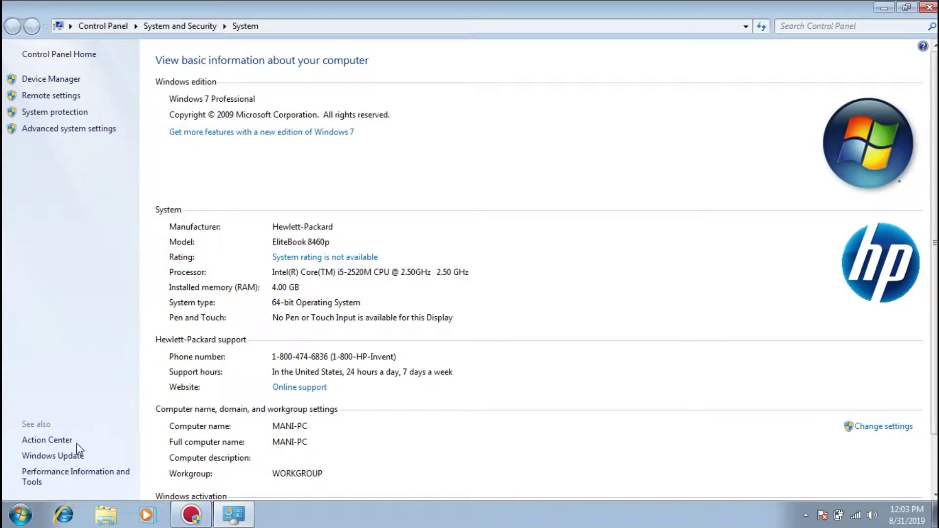
{"action": "left_click", "coordinate": [74, 457]}
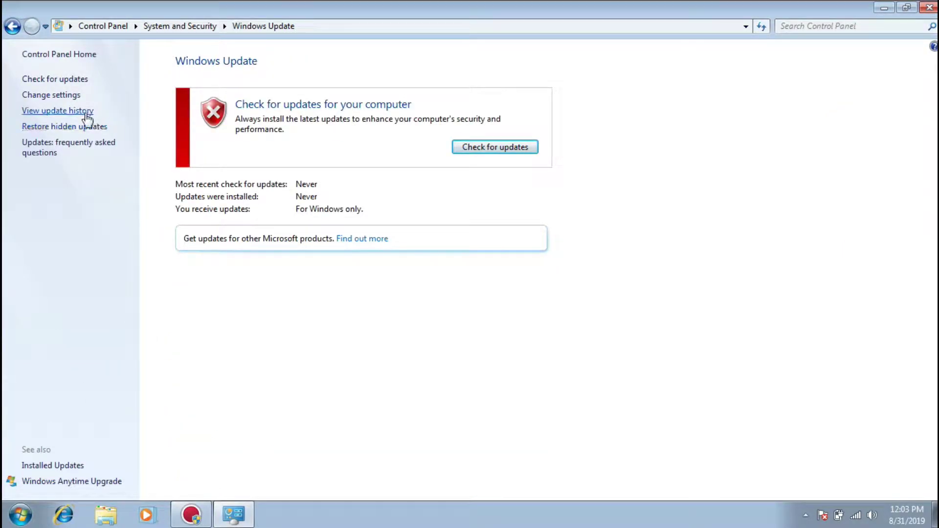
{"action": "left_click", "coordinate": [66, 98]}
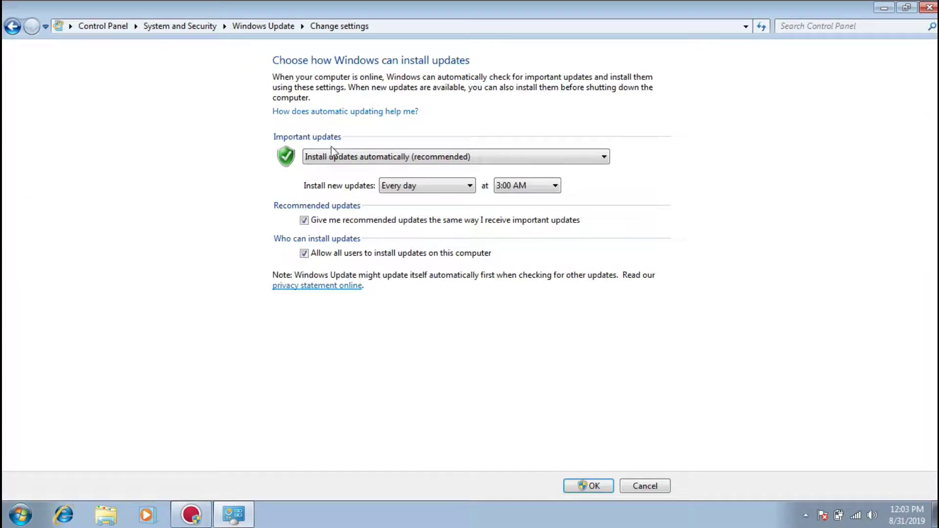
{"action": "left_click", "coordinate": [412, 186]}
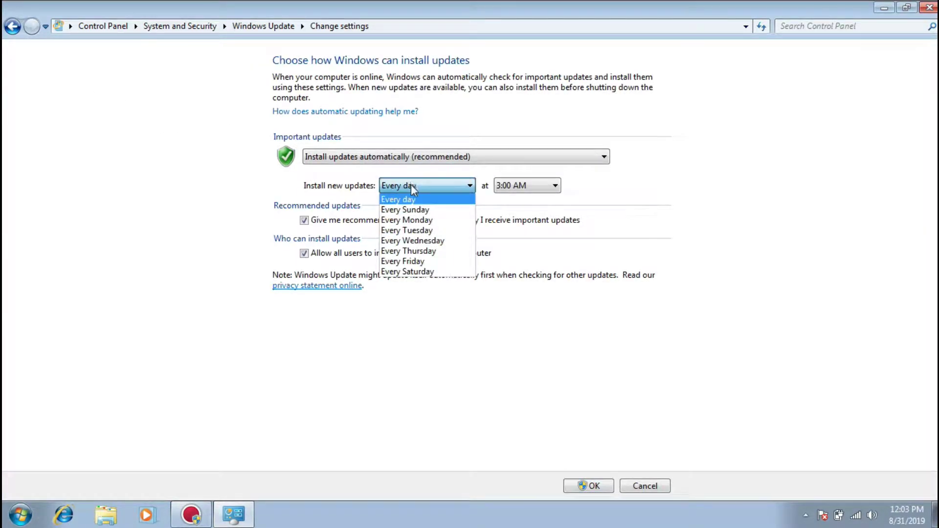
{"action": "left_click", "coordinate": [411, 185]}
{"action": "left_click", "coordinate": [414, 156]}
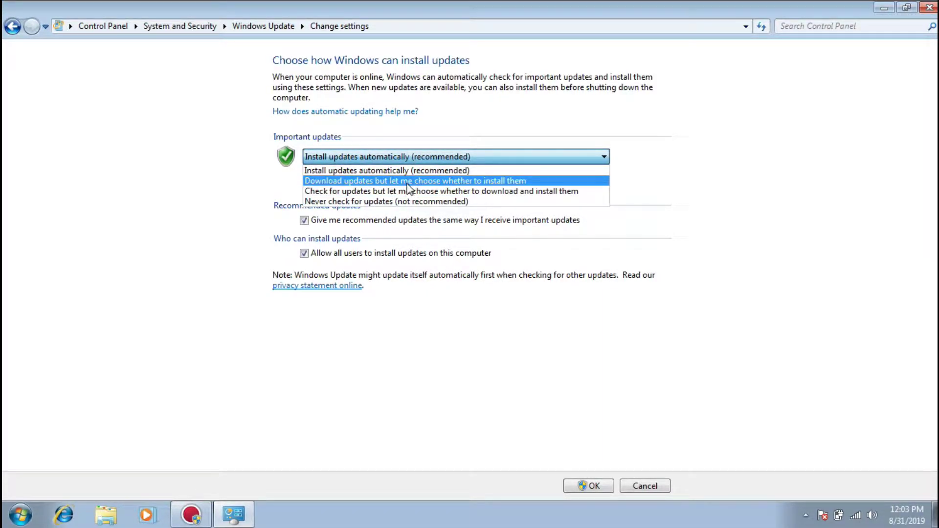
{"action": "left_click", "coordinate": [410, 191]}
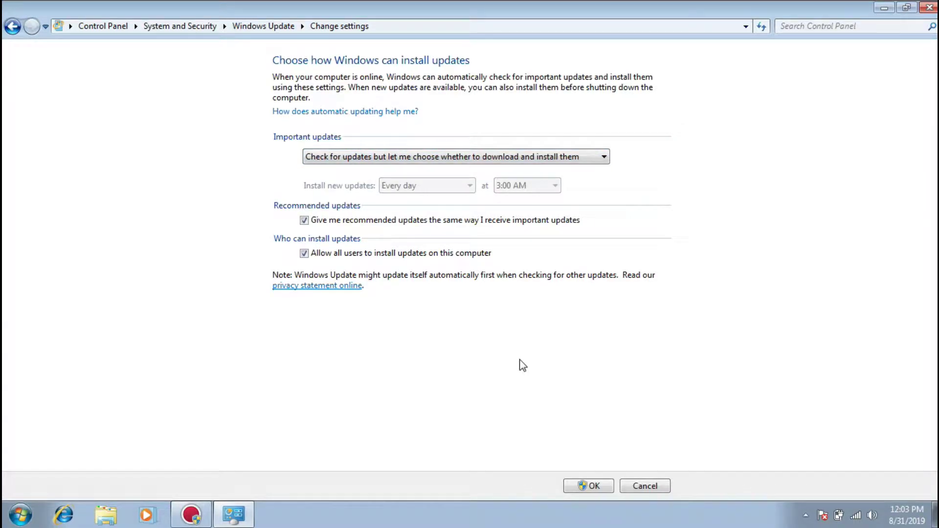
{"action": "left_click", "coordinate": [583, 487]}
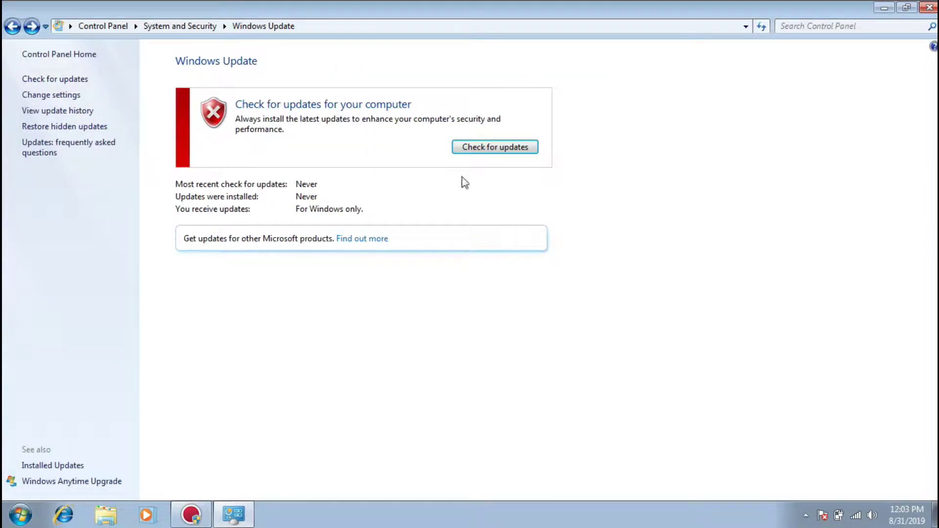
Start checking for updates in Windows Update and open the update history.
{"action": "left_click", "coordinate": [481, 150]}
{"action": "key", "text": "super+Down"}
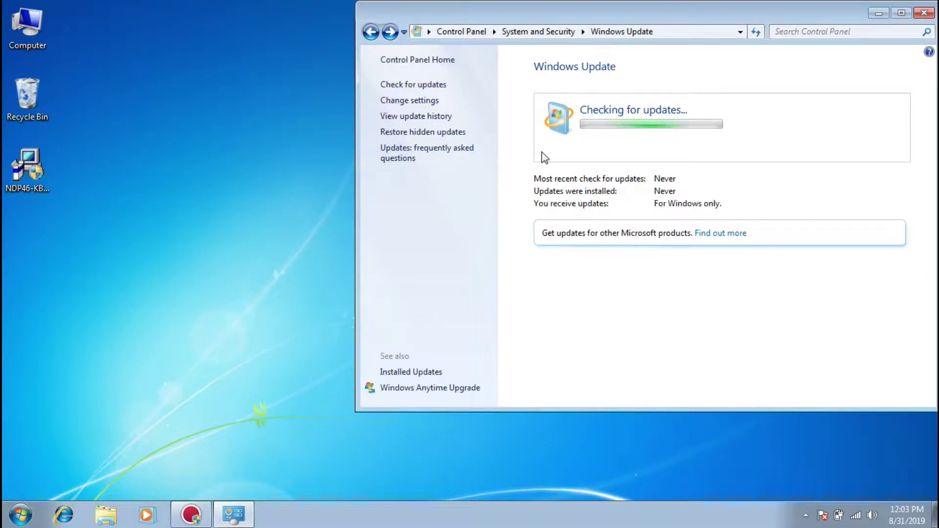
{"action": "double_click", "coordinate": [602, 16]}
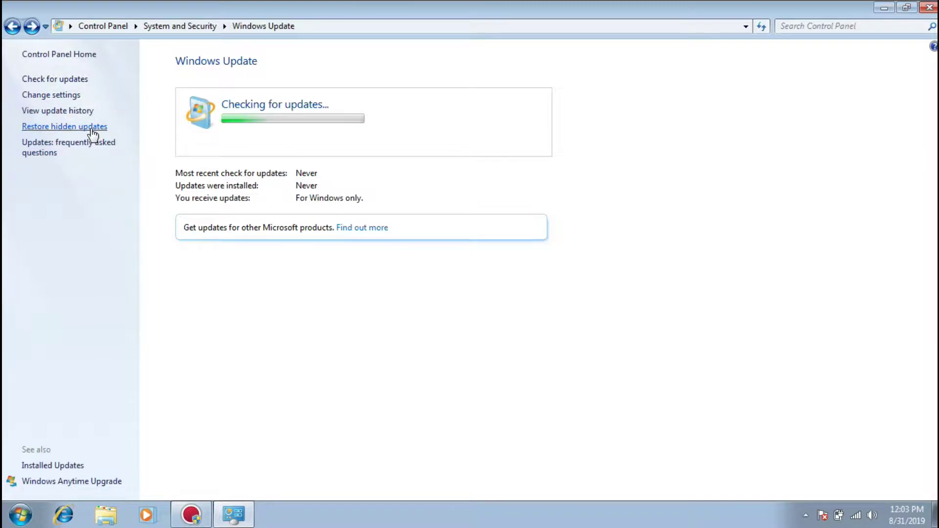
{"action": "left_click", "coordinate": [58, 111]}
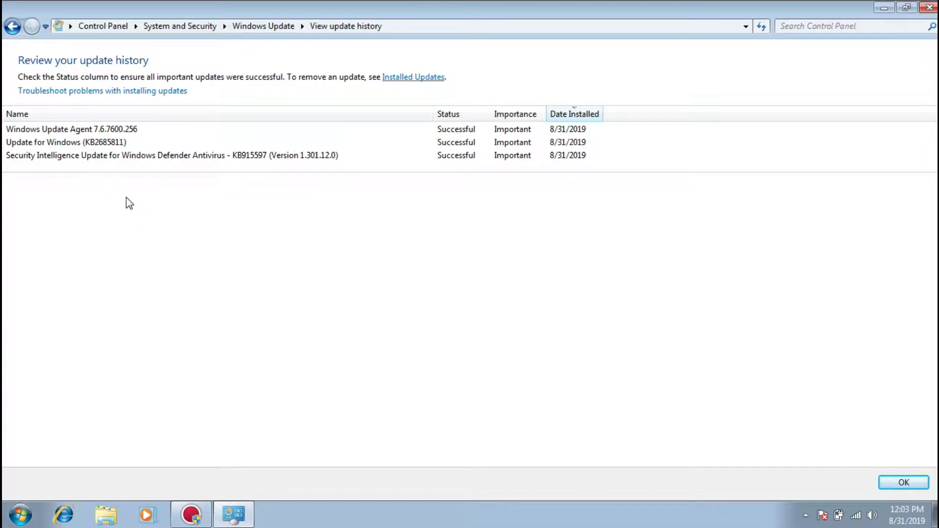
Review the installed entries in the update history and return to the Windows Update overview.
{"action": "left_click", "coordinate": [120, 131]}
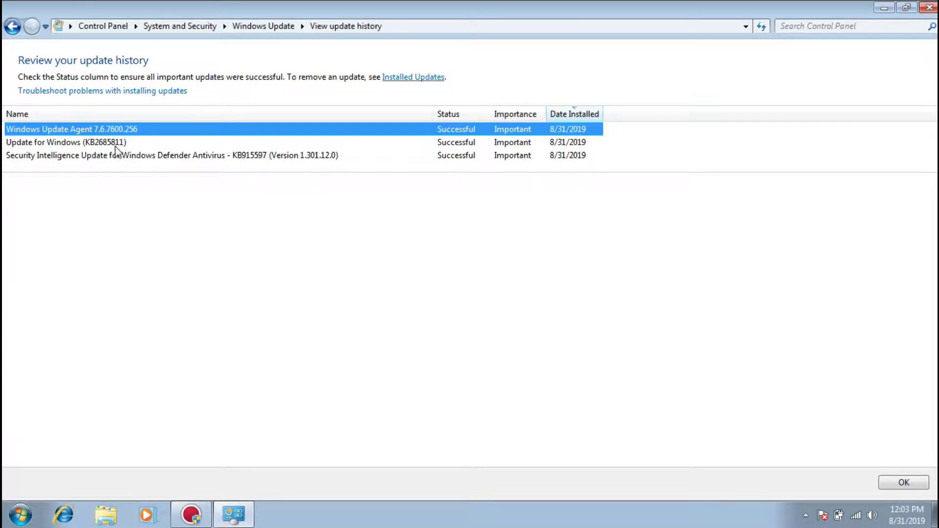
{"action": "left_click", "coordinate": [116, 146]}
{"action": "left_click", "coordinate": [121, 157]}
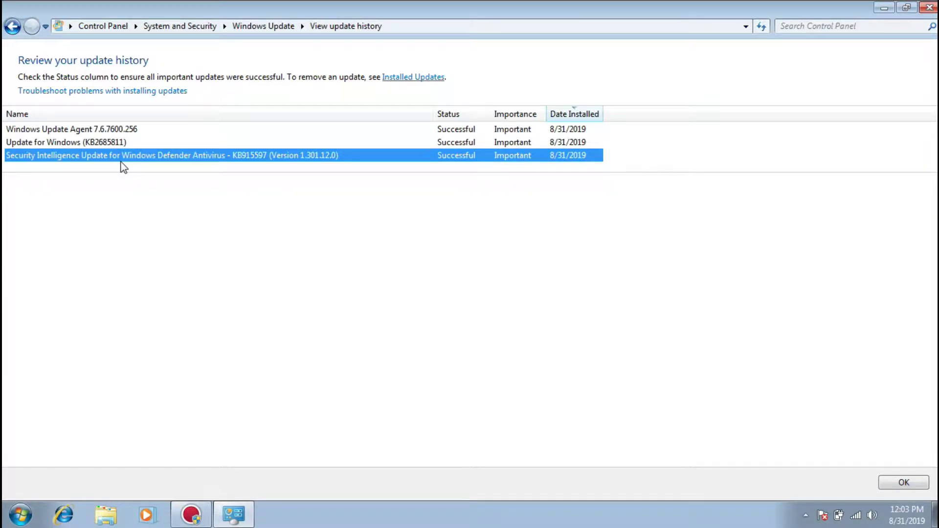
{"action": "left_click", "coordinate": [126, 130]}
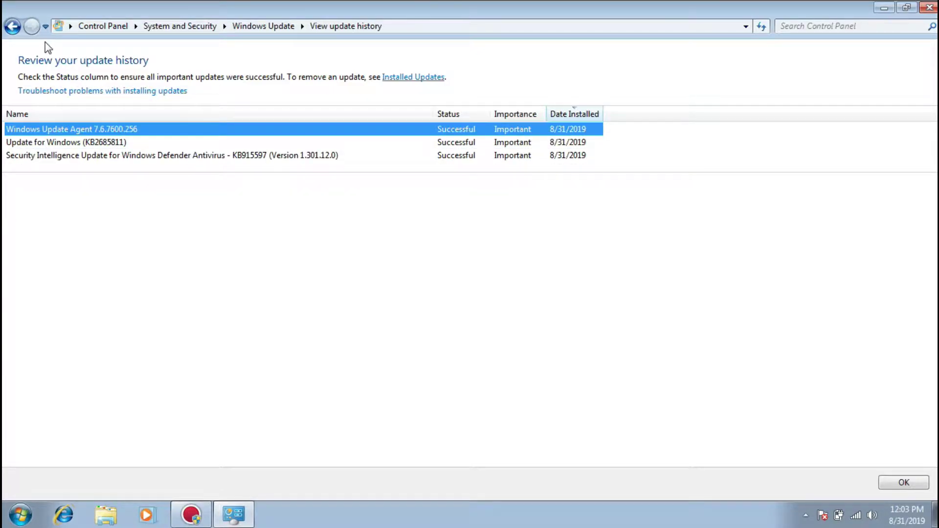
{"action": "left_click", "coordinate": [12, 26]}
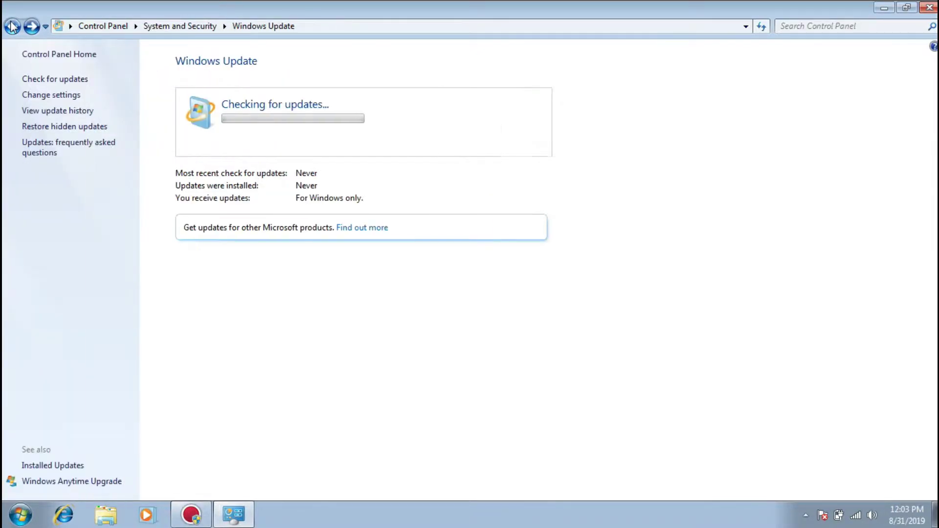
{"action": "left_click", "coordinate": [65, 112]}
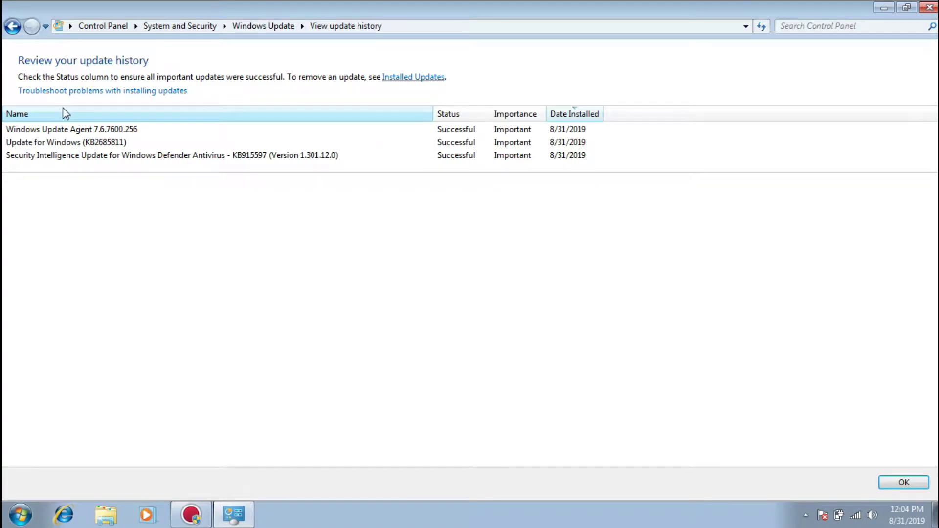
{"action": "left_click", "coordinate": [12, 26]}
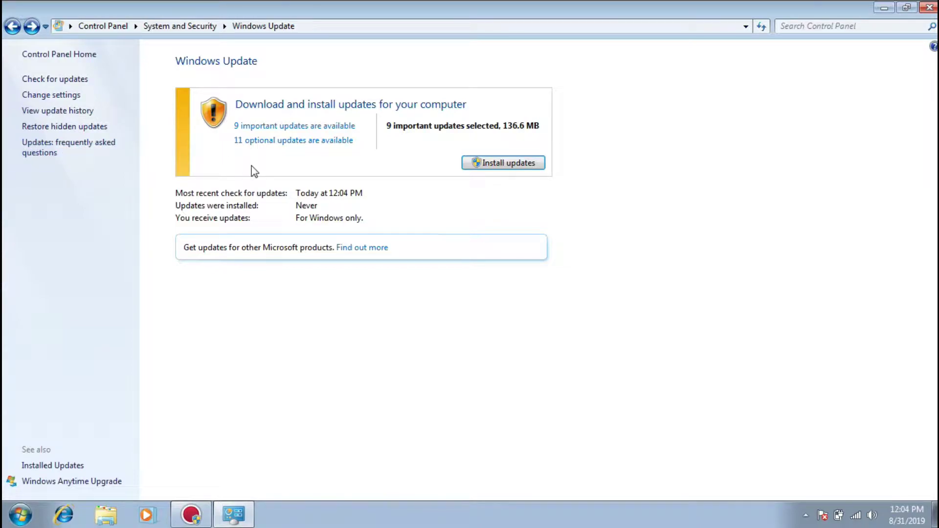
Install the selected important updates, accepting the Malicious Software Removal Tool license terms, and restart the computer to finish.
{"action": "left_click", "coordinate": [488, 165]}
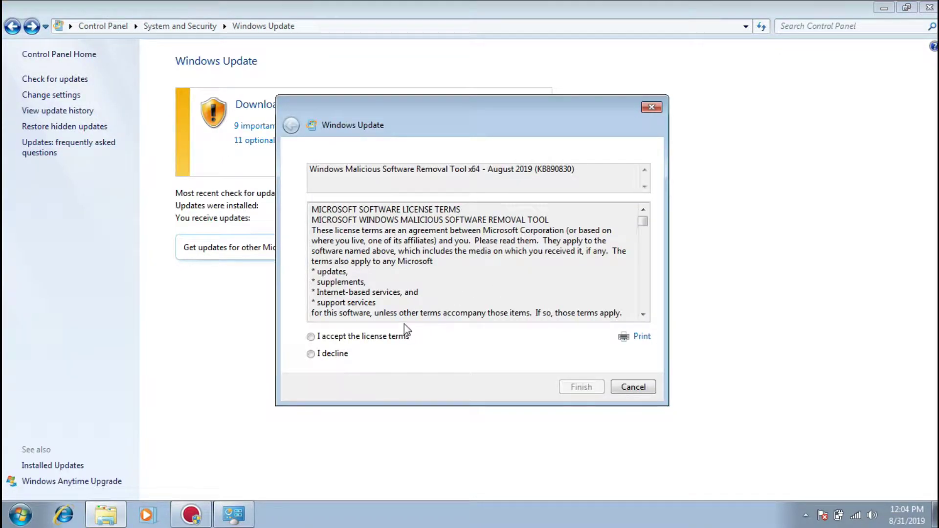
{"action": "left_click", "coordinate": [381, 337]}
{"action": "left_click", "coordinate": [576, 388]}
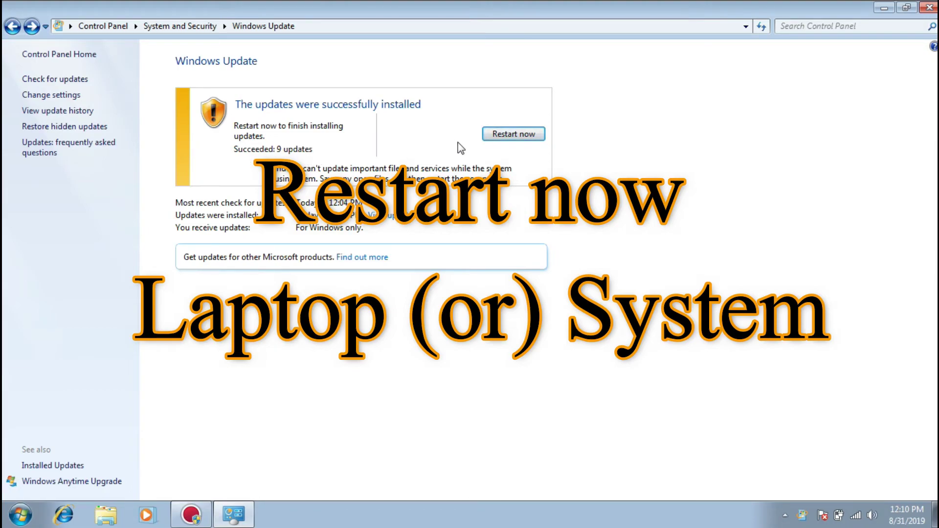
{"action": "left_click", "coordinate": [509, 135]}
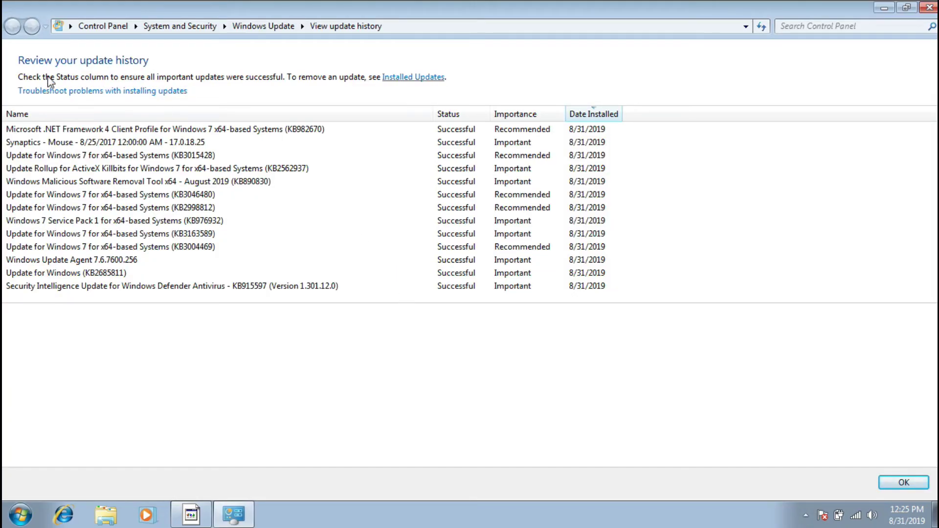
Close the update history, check the Windows Update status through the computer's system properties, and close the window.
{"action": "left_click", "coordinate": [929, 7]}
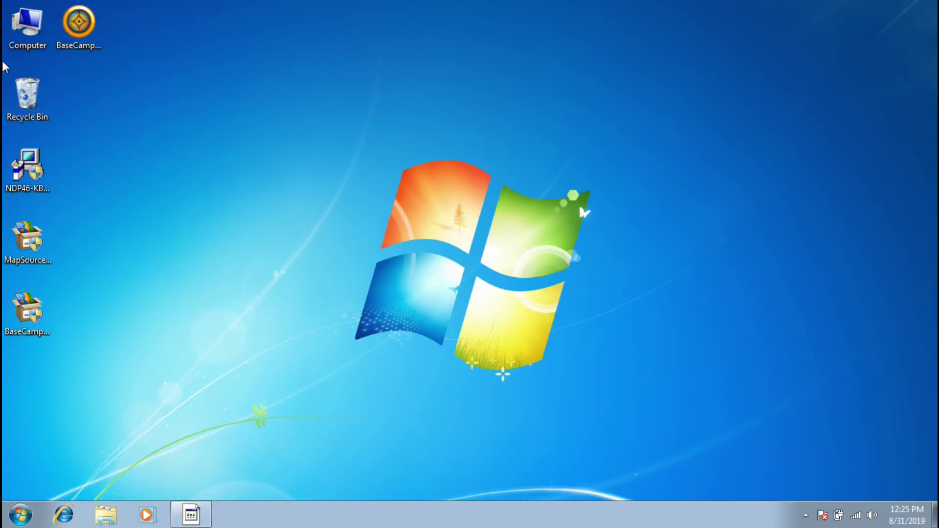
{"action": "right_click", "coordinate": [18, 24]}
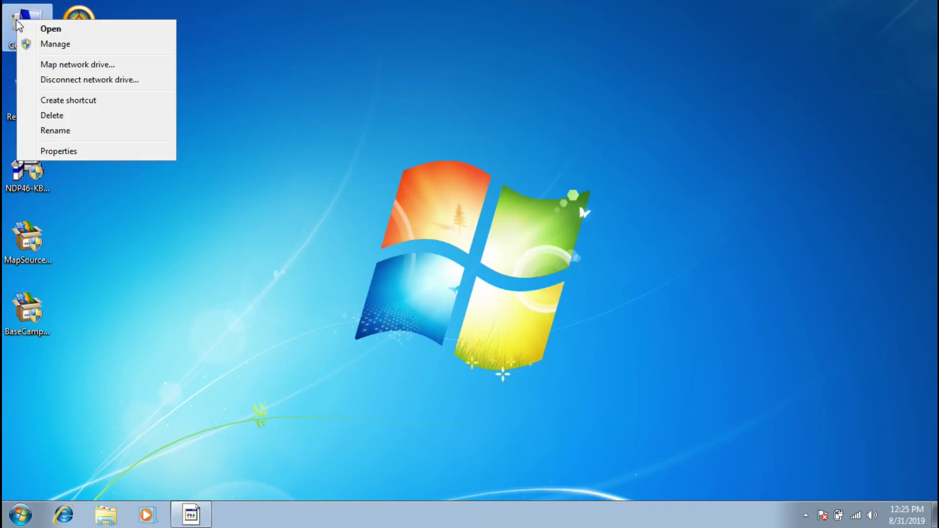
{"action": "left_click", "coordinate": [60, 155]}
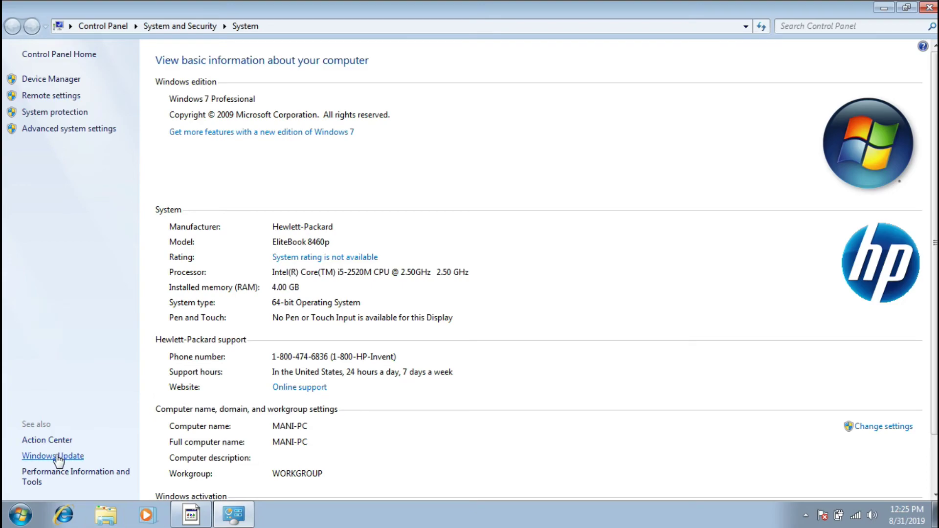
{"action": "left_click", "coordinate": [57, 456]}
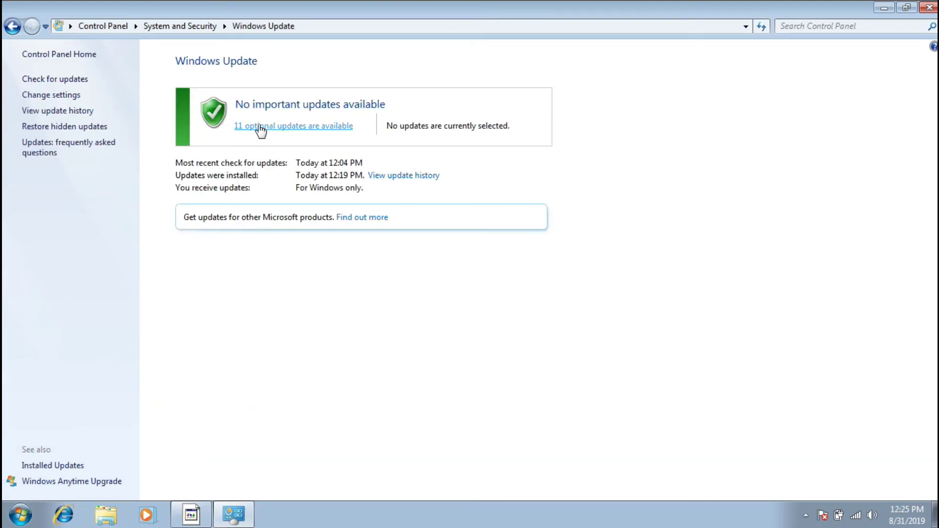
{"action": "left_click", "coordinate": [12, 28]}
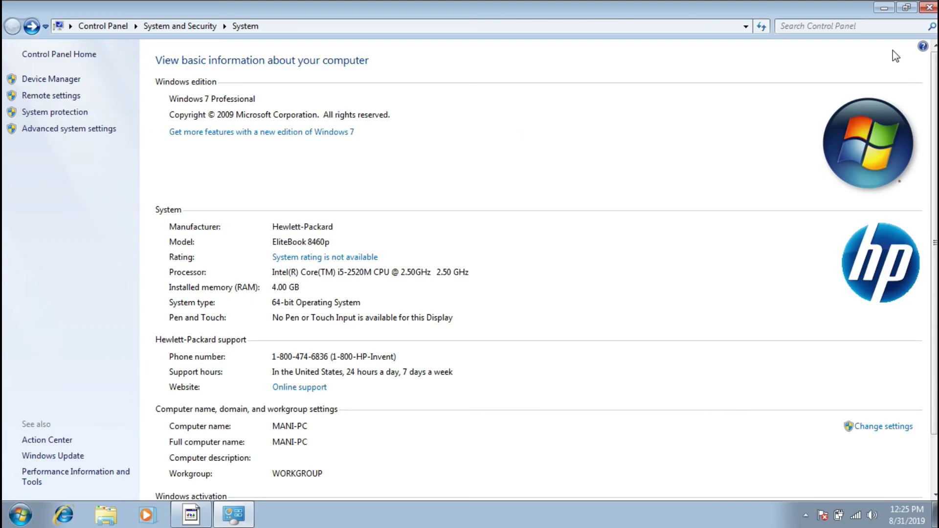
{"action": "left_click", "coordinate": [929, 8]}
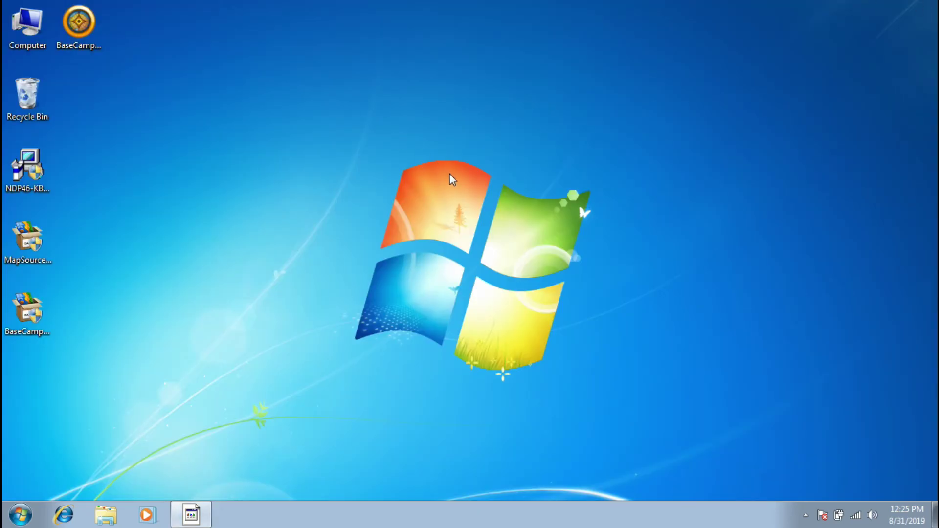